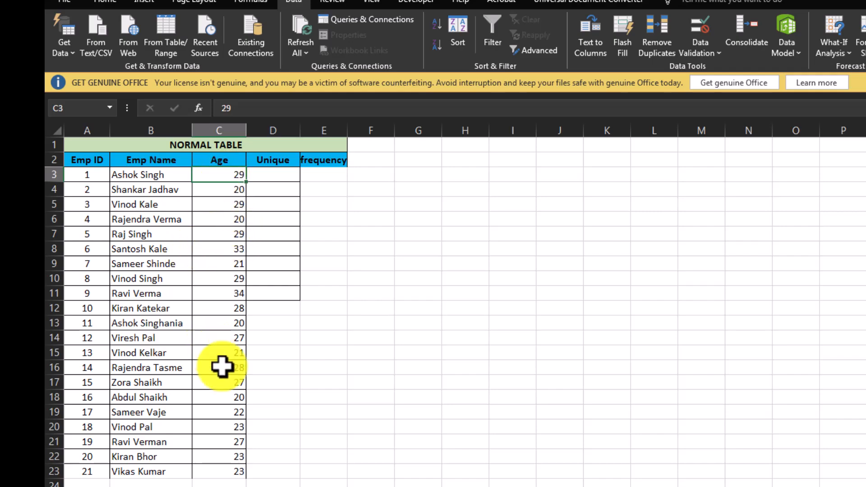
Step: Copy the ages in C3:C23 into the Unique column starting at D3
left_click(222, 472, "shift")
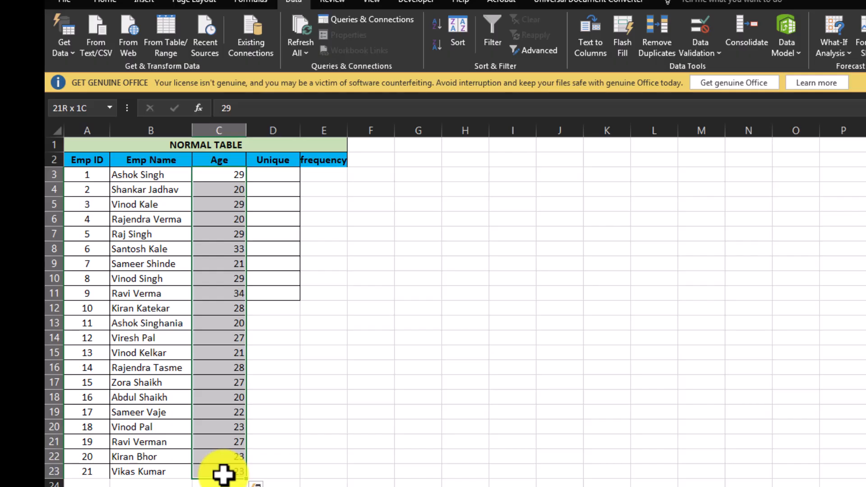
key("ctrl+c")
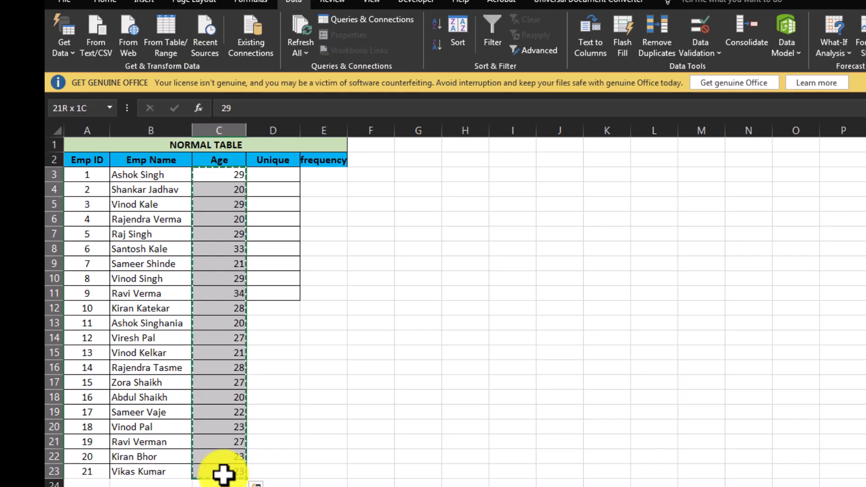
key("Right")
key("ctrl+v")
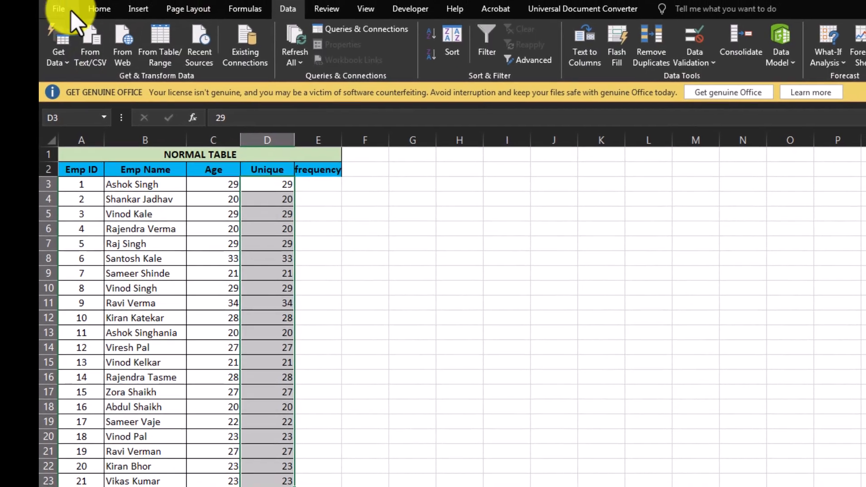
Step: Remove duplicate values from the Unique column D3:D23, continuing with the current selection only
left_click(105, 1)
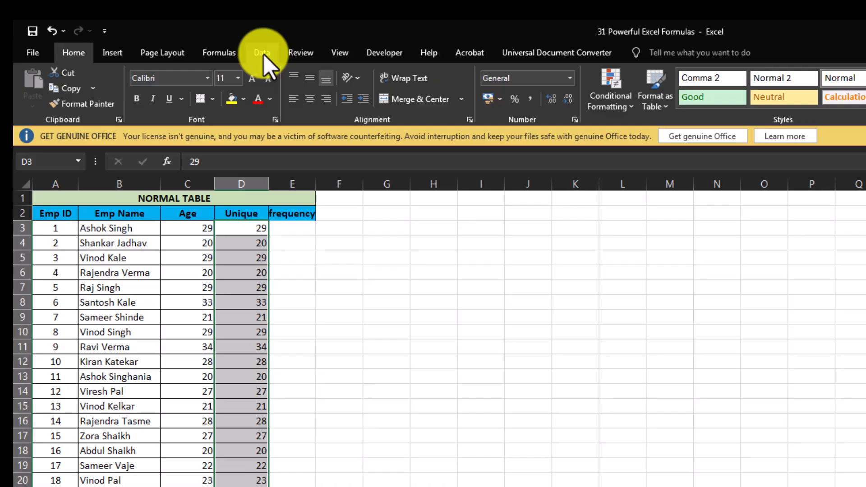
left_click(262, 53)
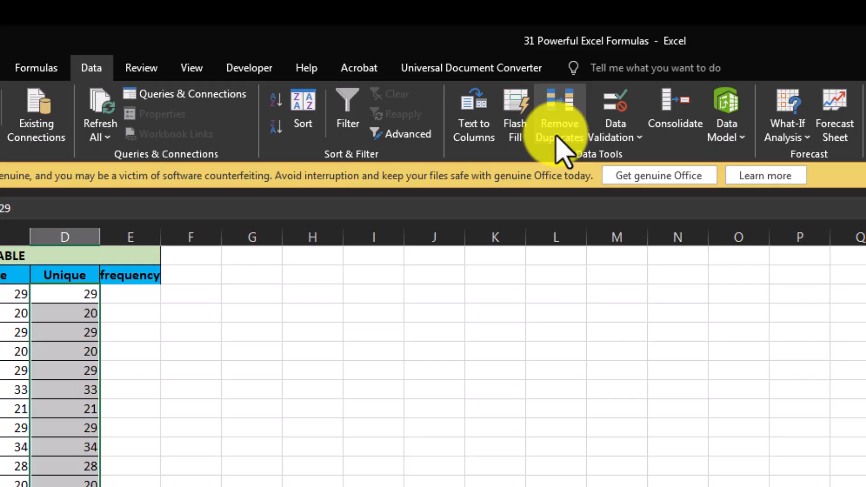
left_click(524, 150)
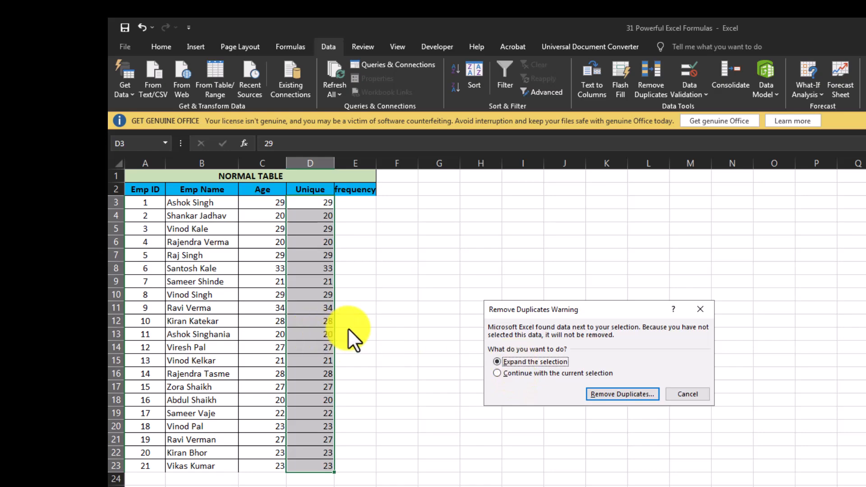
left_click(507, 372)
left_click(604, 394)
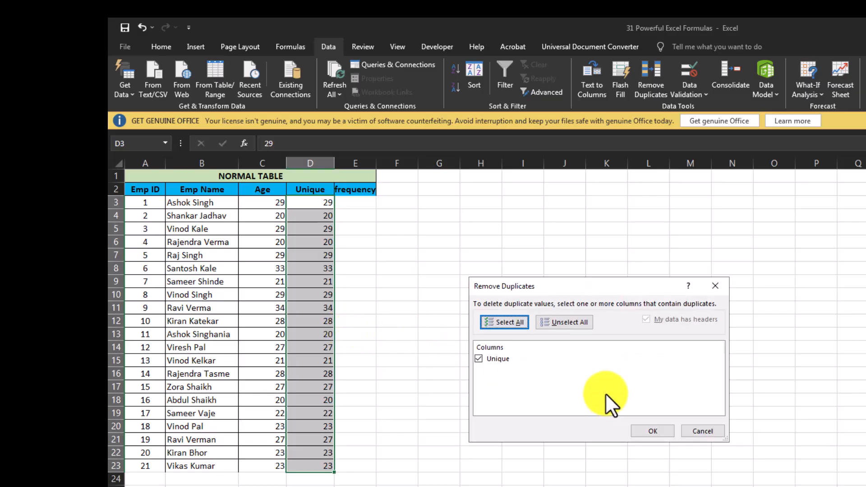
left_click(641, 426)
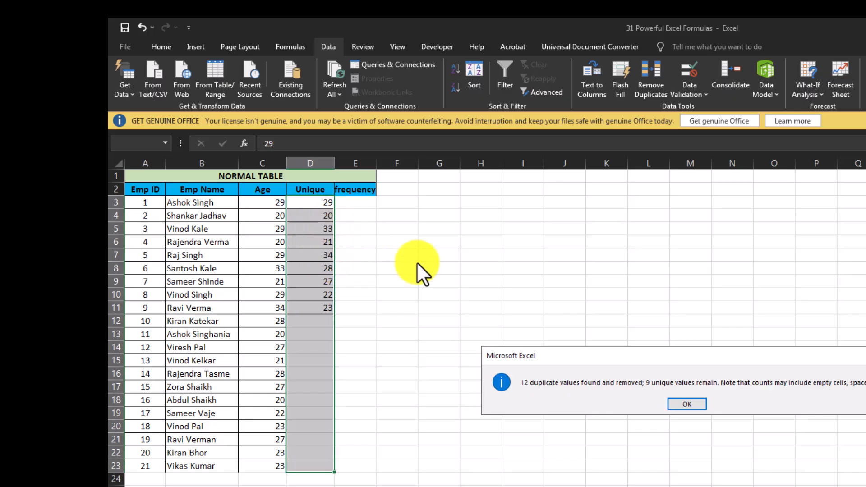
left_click(687, 404)
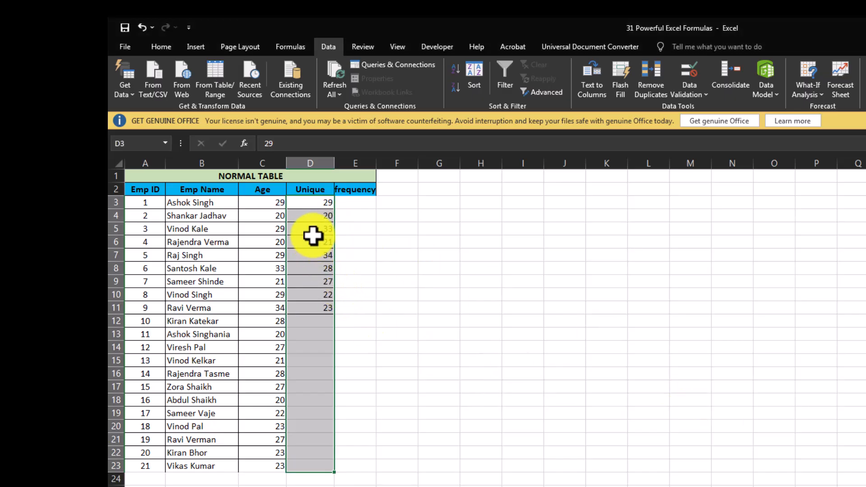
left_click(320, 206)
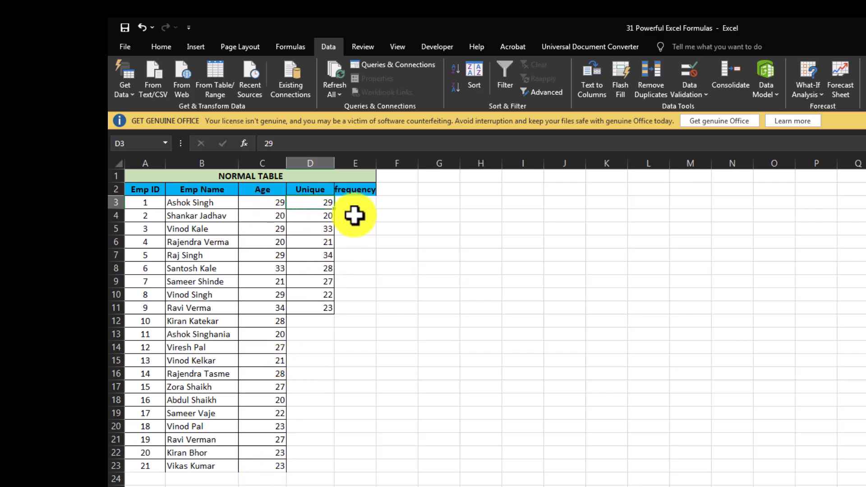
Step: Enter the formula =FREQUENCY(C3:C23,D3:D11) in cell E3 of the frequency column
left_click(353, 206)
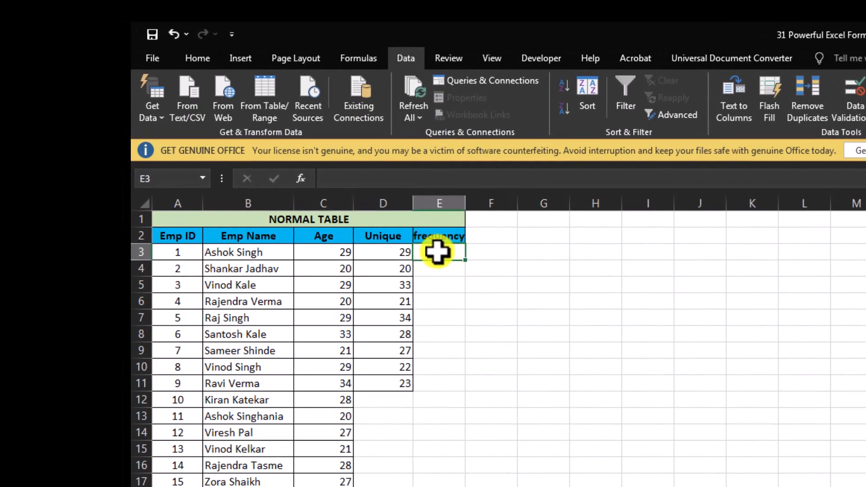
type("=")
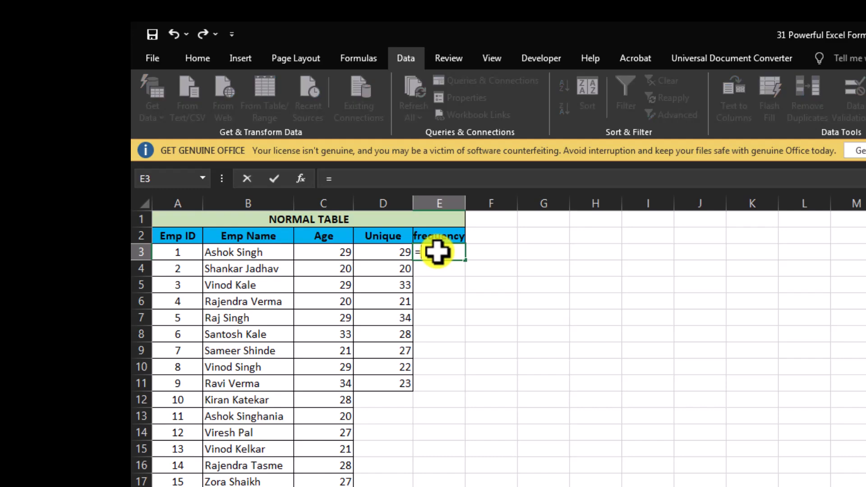
type("f")
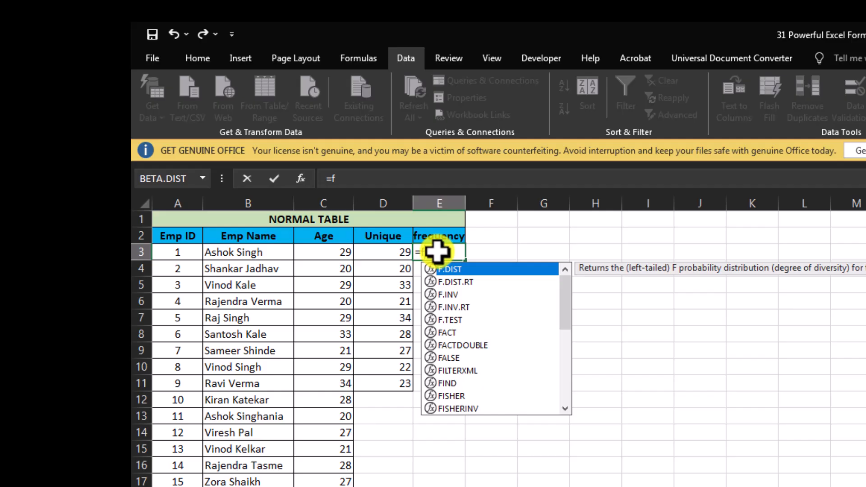
type("r")
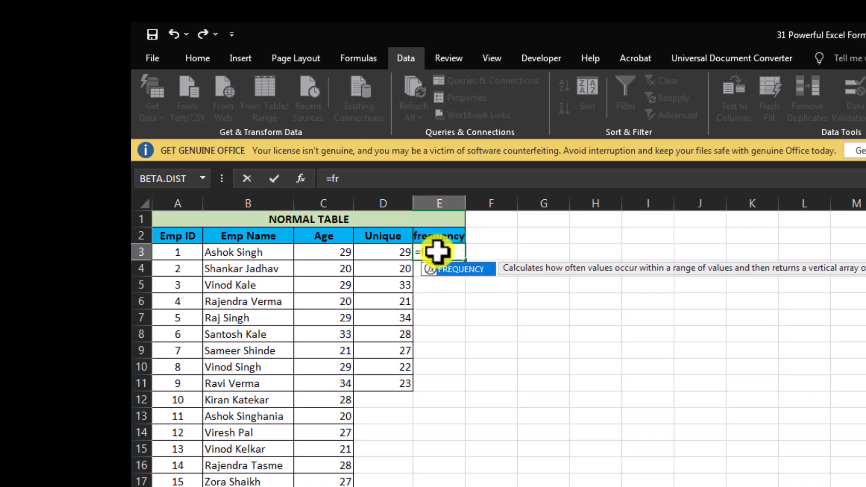
key("Tab")
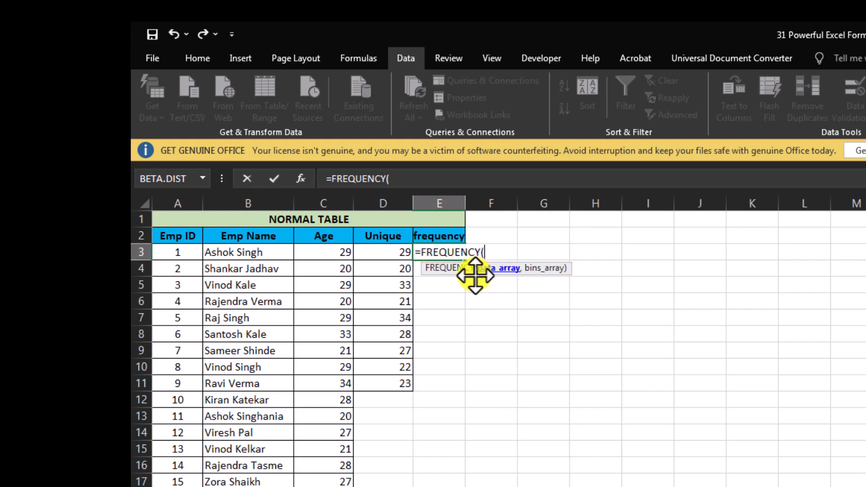
left_click(333, 251)
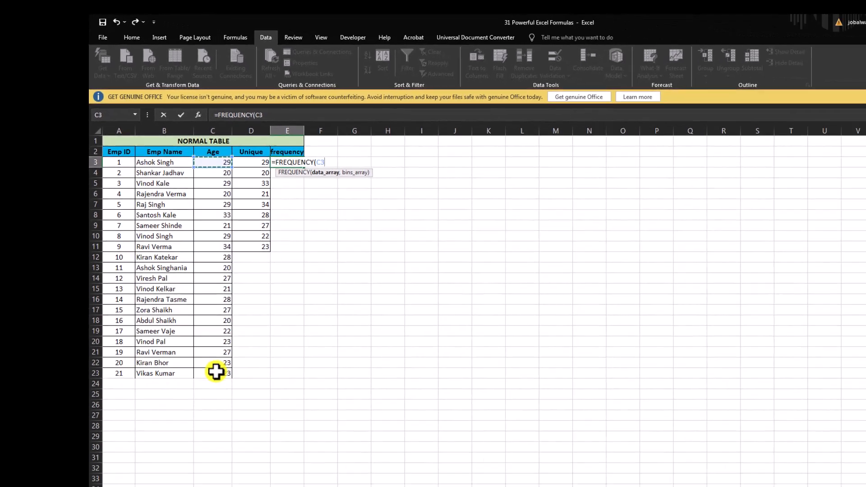
key("ctrl+shift+Down")
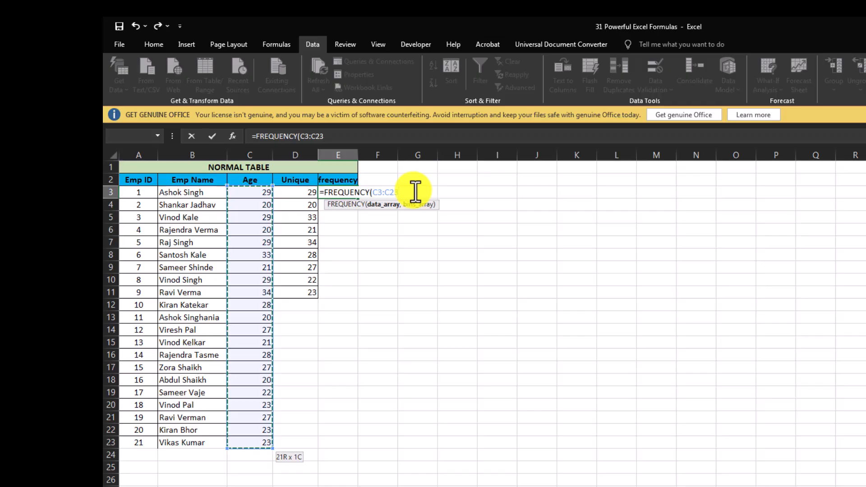
type(",")
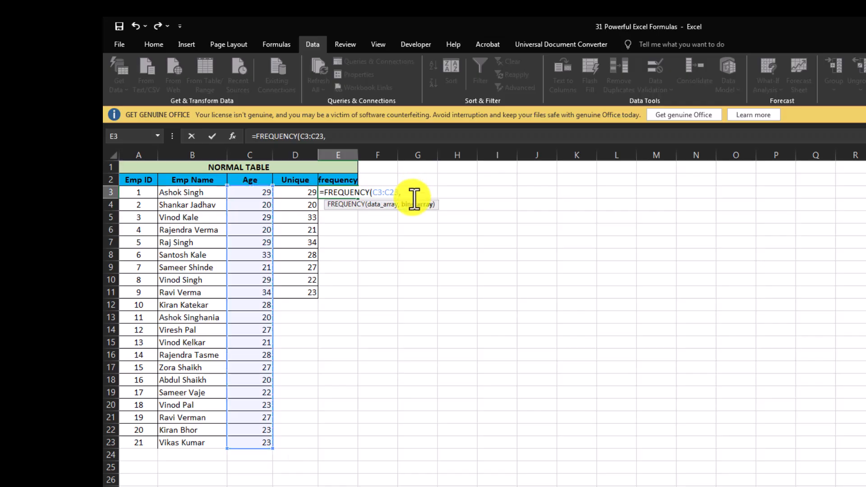
left_click(298, 193)
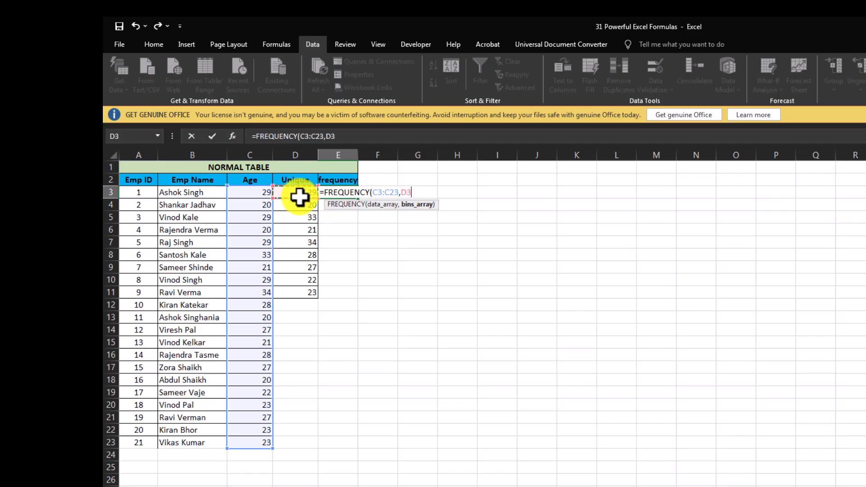
left_click(305, 294, "shift")
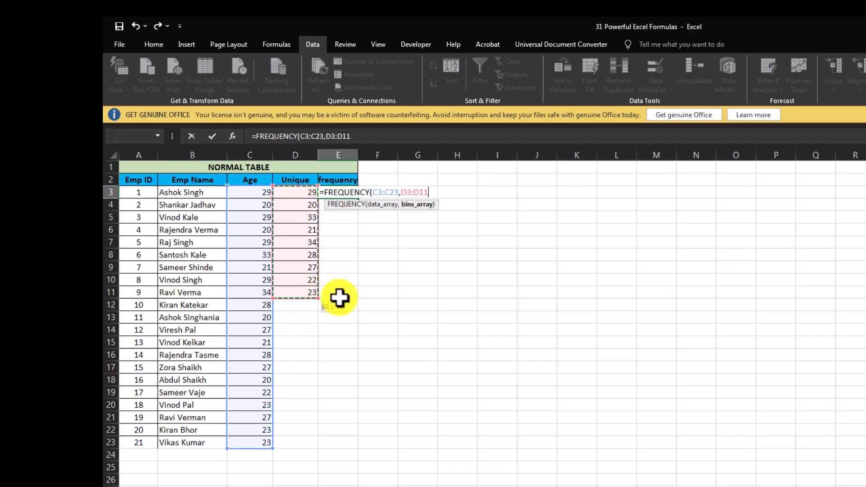
type(")")
key("Return")
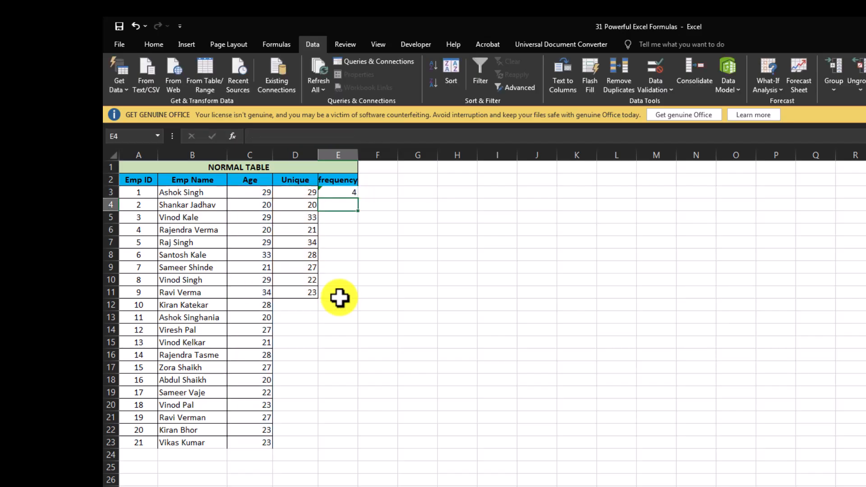
Step: Copy the FREQUENCY formula from E3 into the cells E4:E11
key("Up")
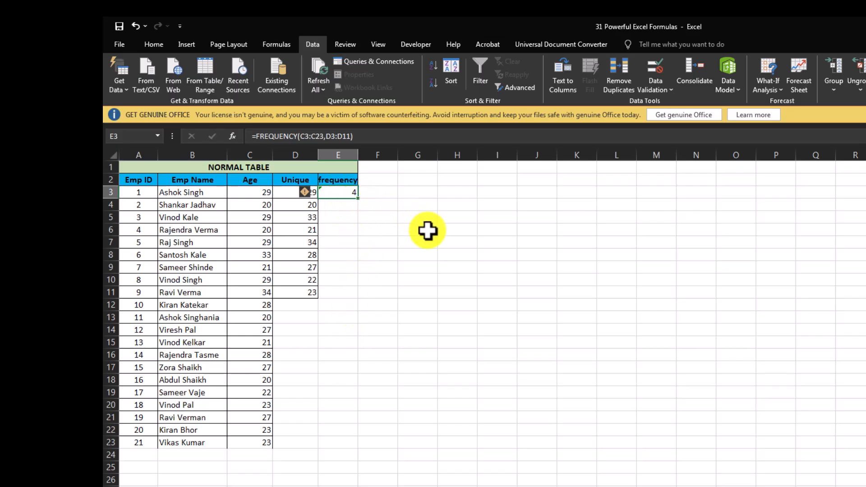
key("ctrl+c")
key("Down")
key("shift+Down")
key("shift+Down")
key("shift+Down")
key("shift+Down")
key("shift+Down")
key("shift+Down")
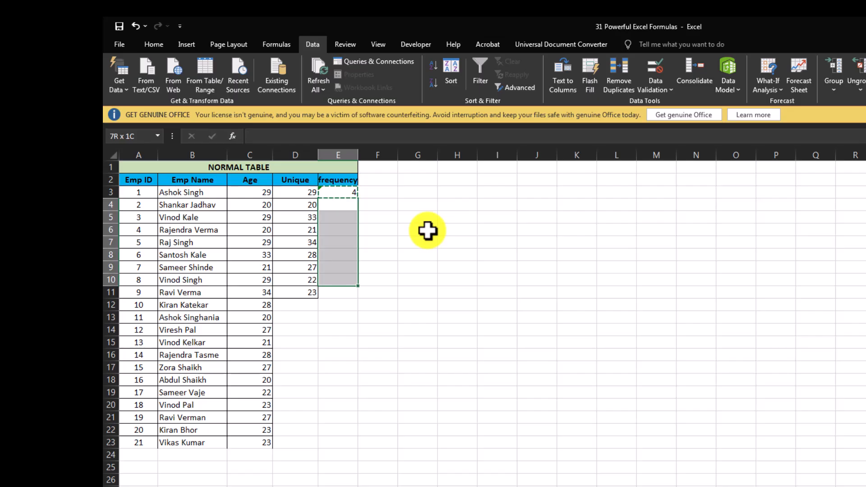
key("shift+Down")
key("ctrl+v")
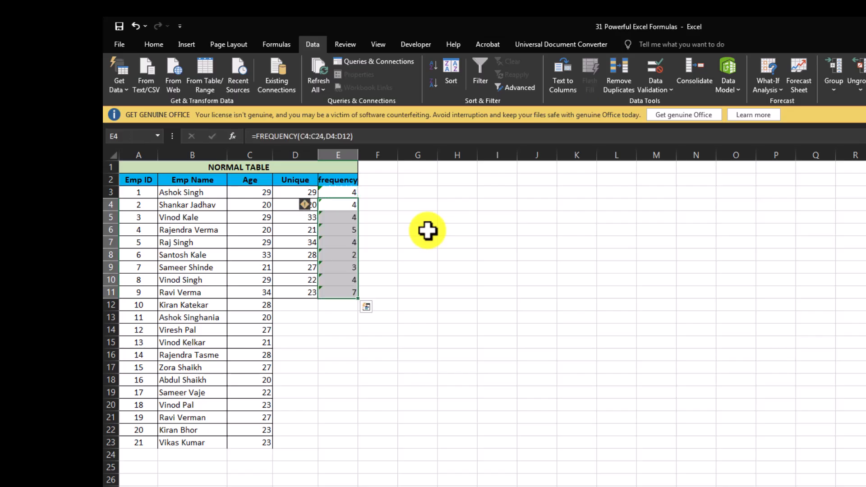
Step: Examine the copied FREQUENCY formulas in the frequency column and their cell references
left_click(354, 240)
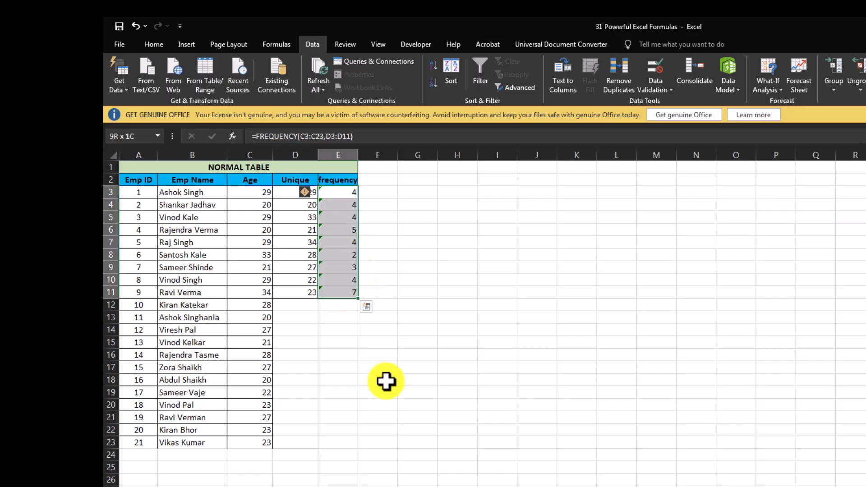
left_click(348, 268)
key("Up")
key("Up")
key("Up")
key("Up")
key("Up")
key("Up")
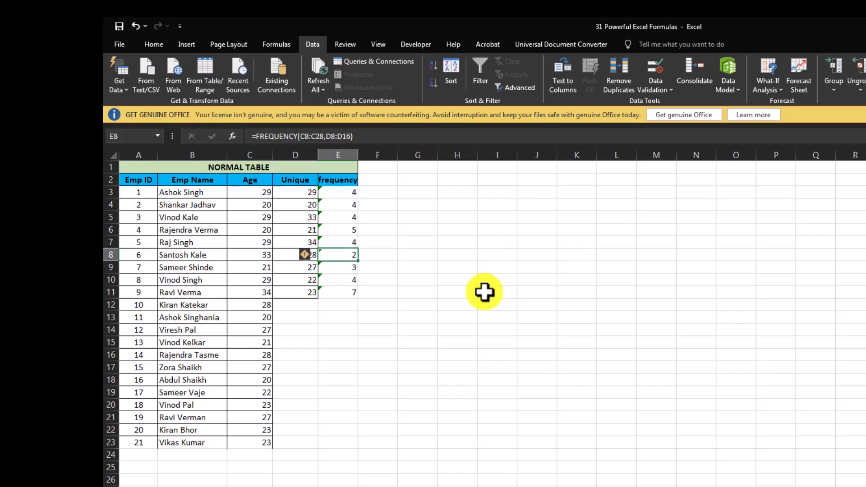
Step: Re-enter =FREQUENCY(C3:C23,D3:D11) as a single array formula across E3:E11, and check it in E4
key("shift+Down")
key("shift+Down")
key("shift+Down")
key("shift+Down")
key("shift+Down")
key("shift+Down")
key("shift+Down")
key("shift+Down")
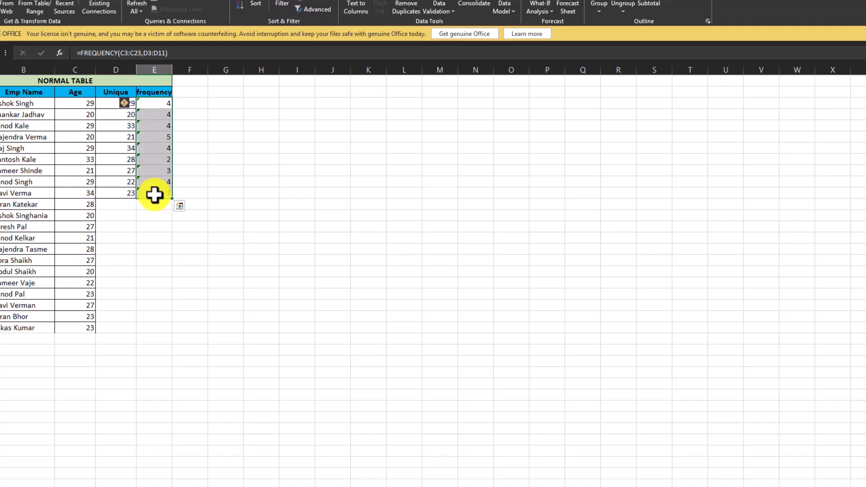
key("Up")
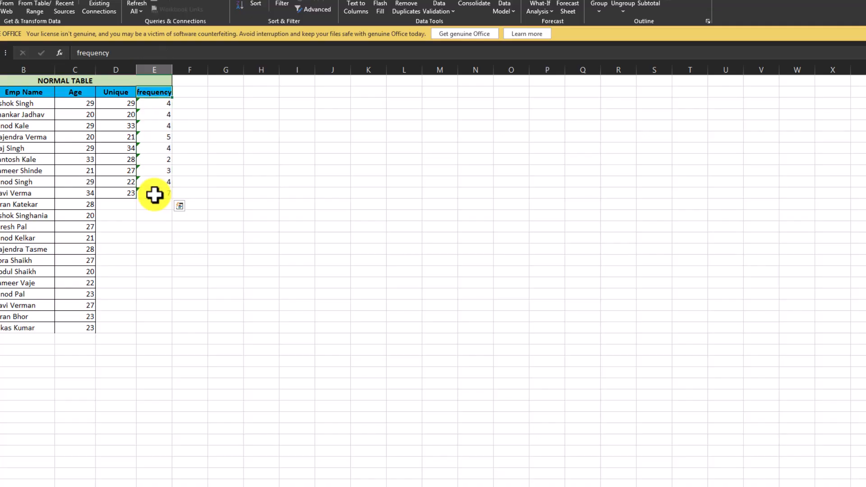
key("Down")
left_click(154, 195, "shift")
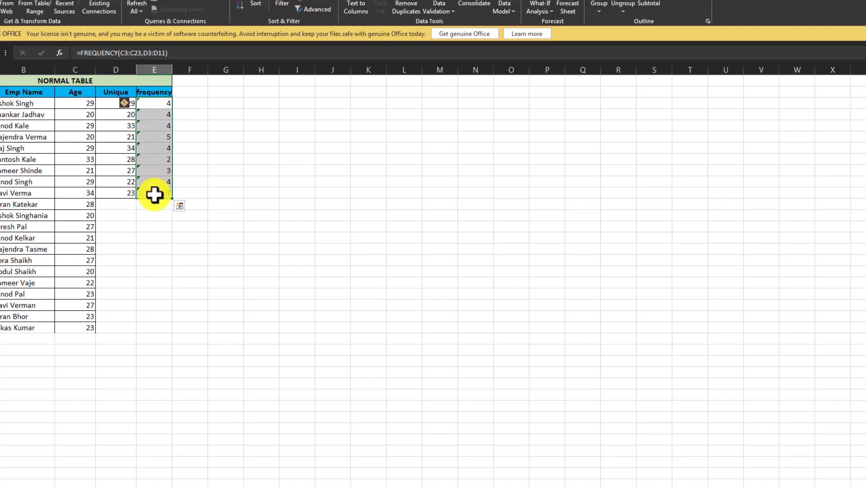
key("F2")
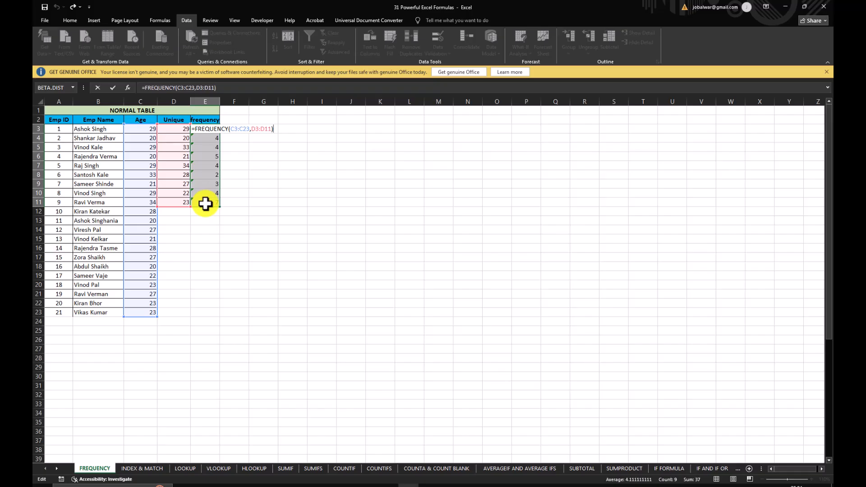
key("ctrl+shift+Return")
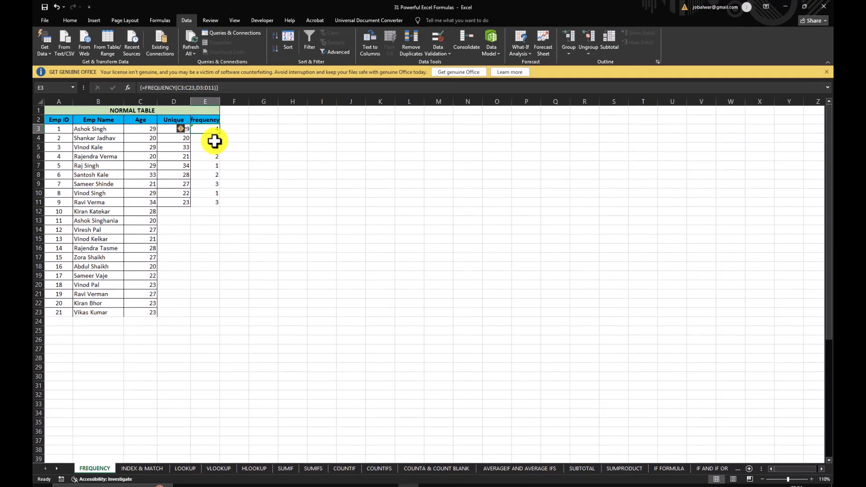
left_click(207, 148)
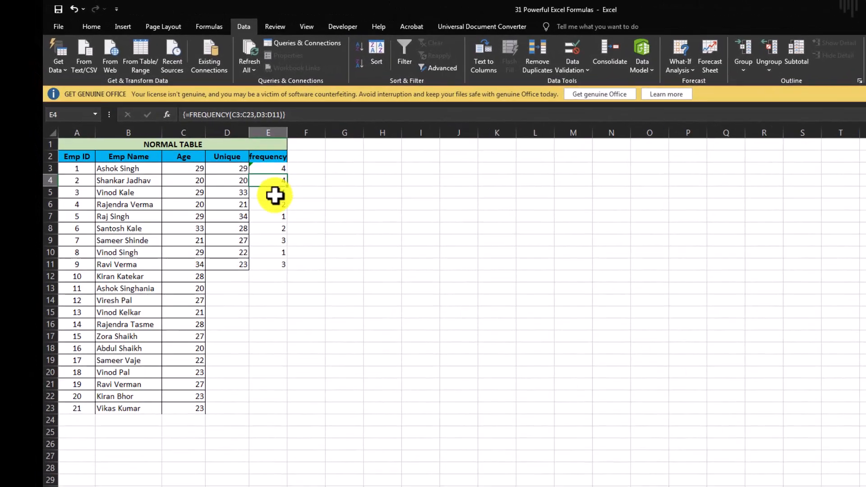